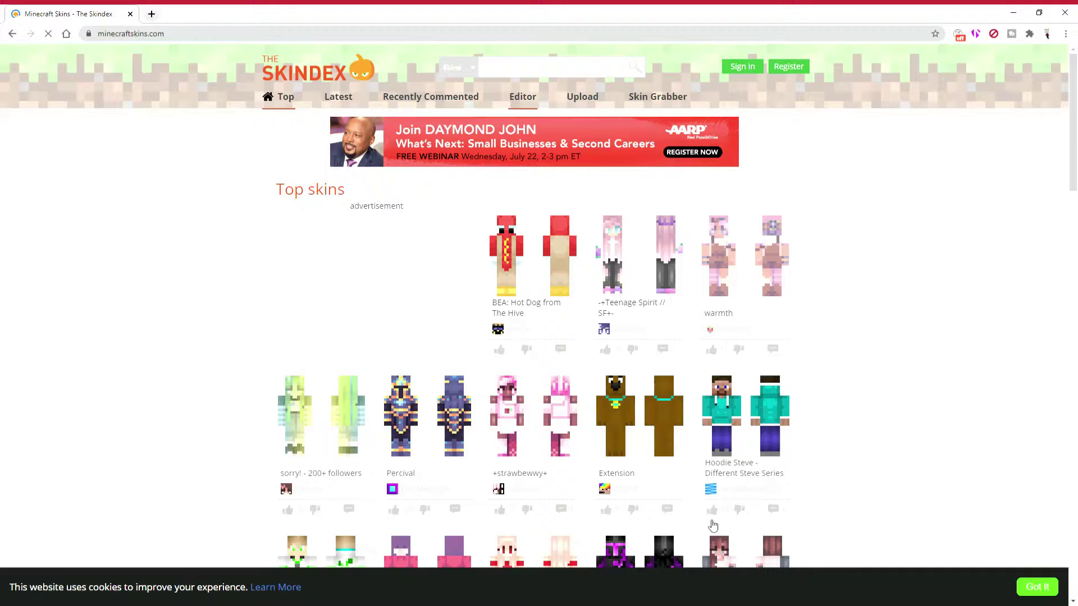
Search The Skindex for Luigi skins with the query 'Lui'.
scroll(713, 525, "down", 6)
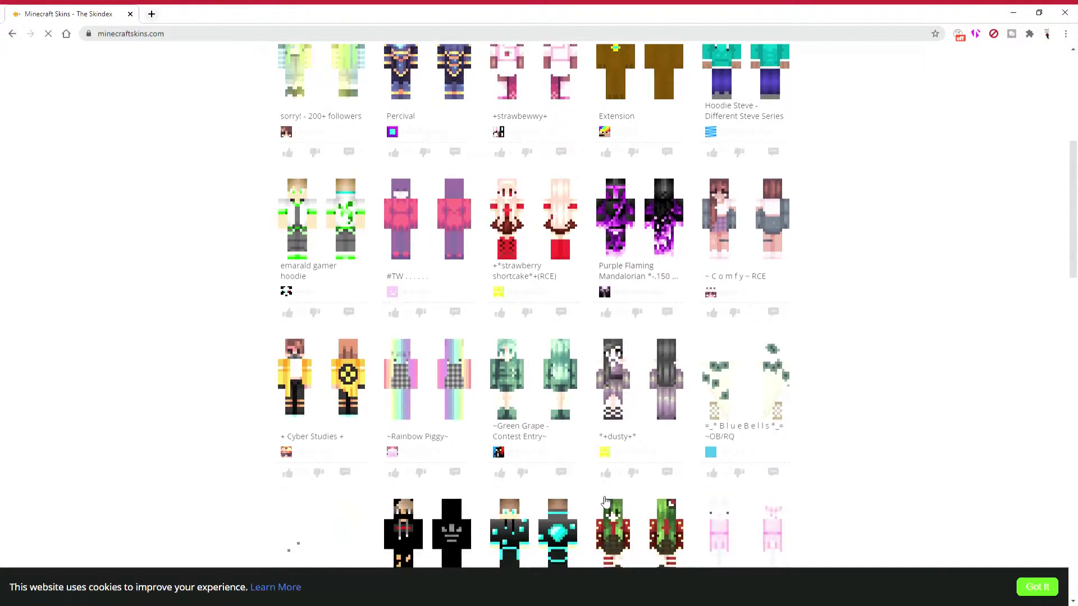
scroll(605, 501, "down", 5)
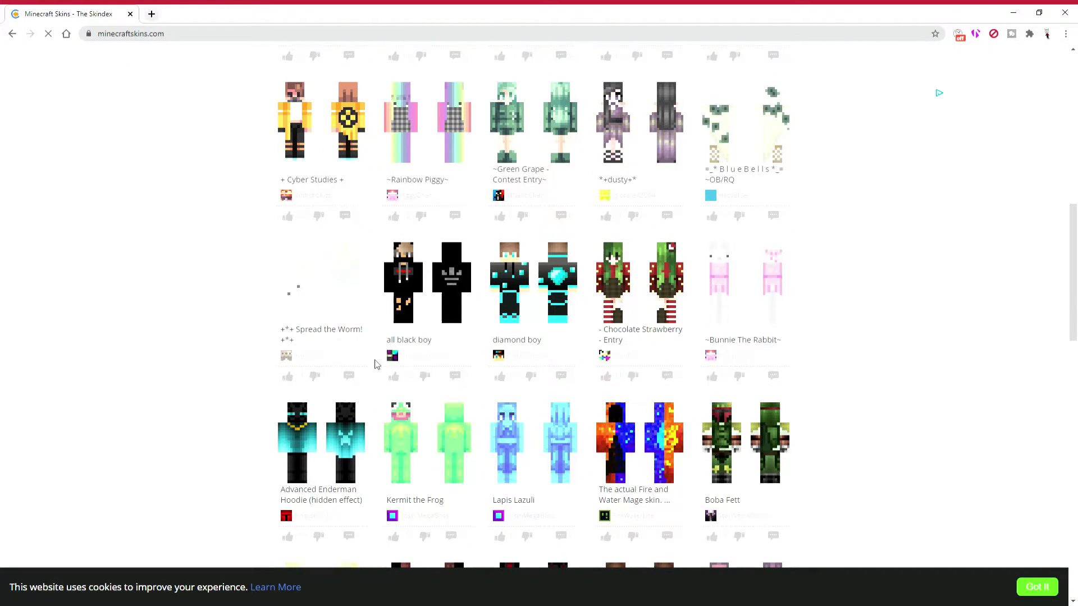
scroll(697, 379, "up", 8)
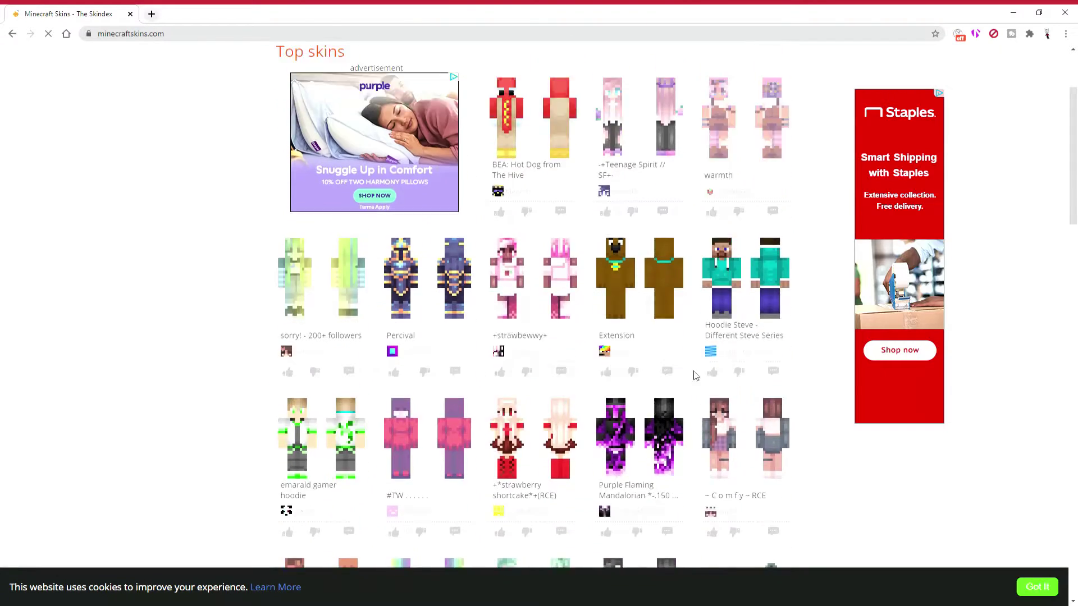
scroll(695, 375, "up", 3)
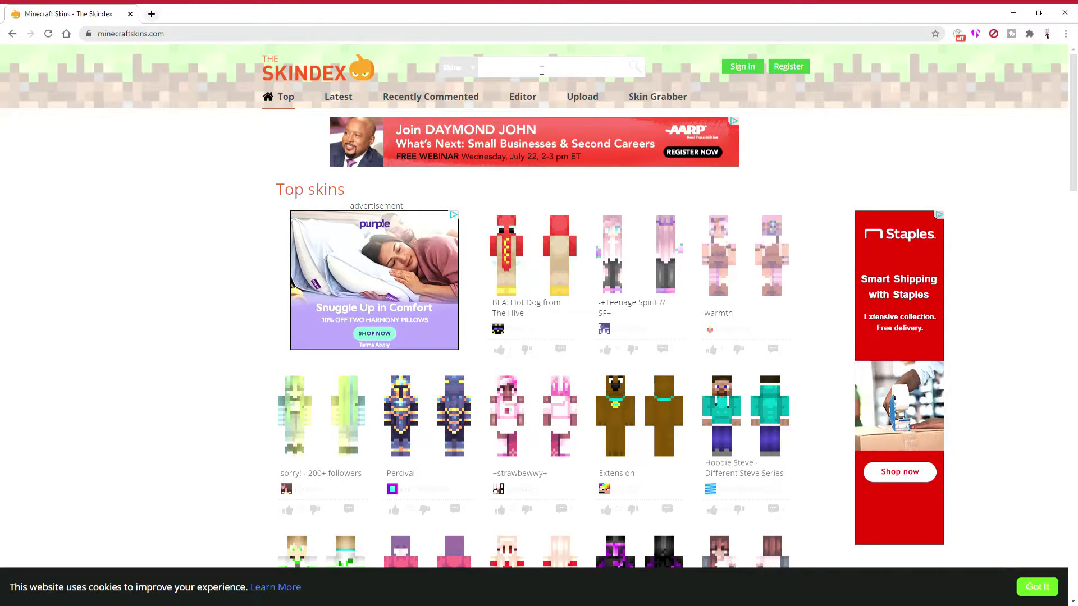
left_click(542, 69)
type("Lu")
type("igi")
key("Return")
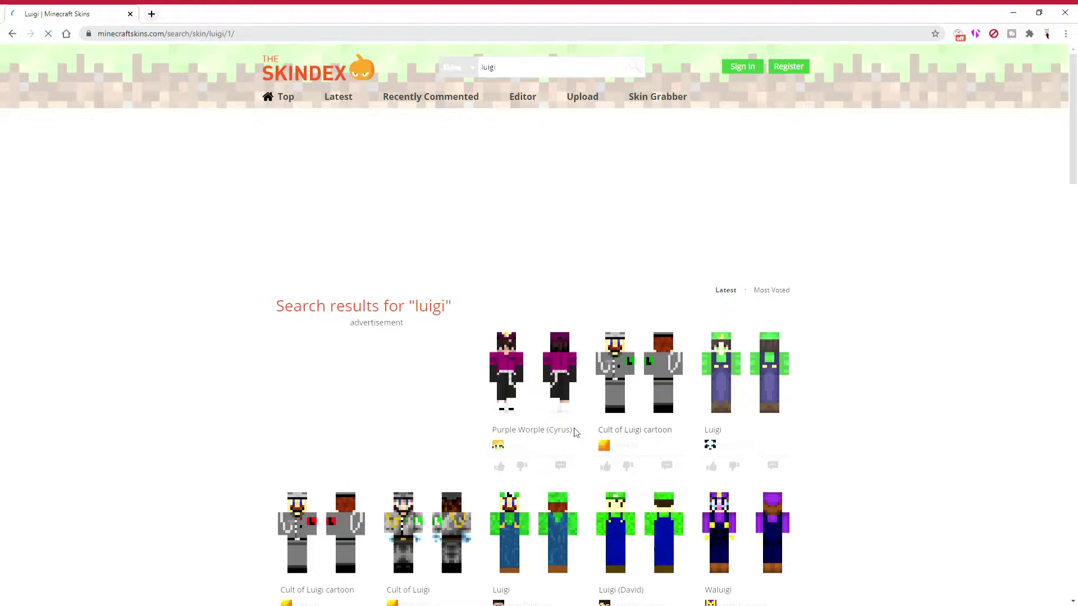
Browse down through the gallery of Luigi skin results.
scroll(610, 447, "down", 1)
scroll(610, 447, "down", 5)
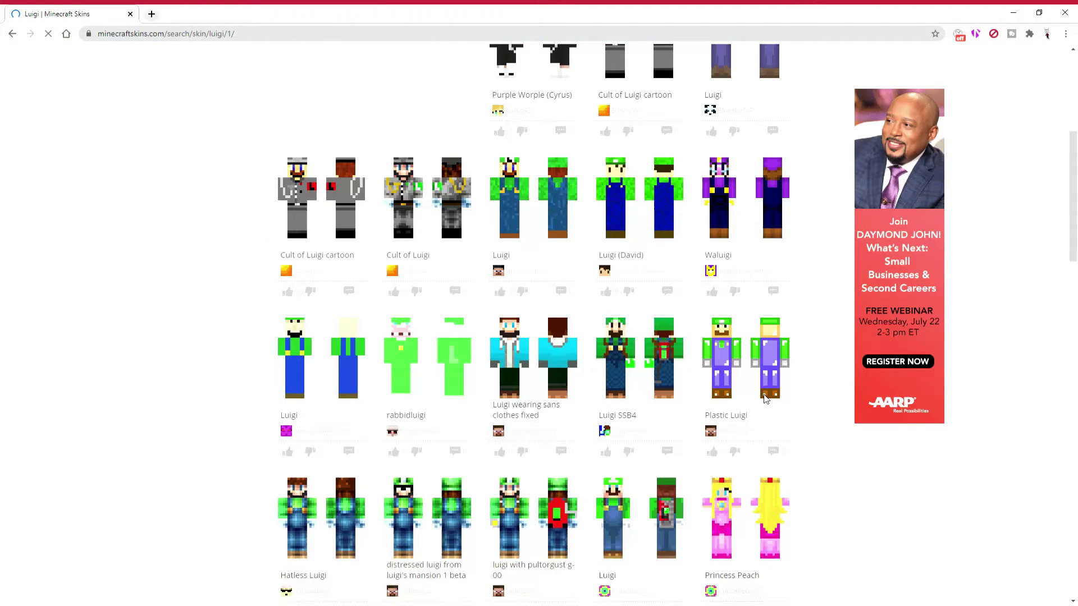
scroll(724, 438, "down", 2)
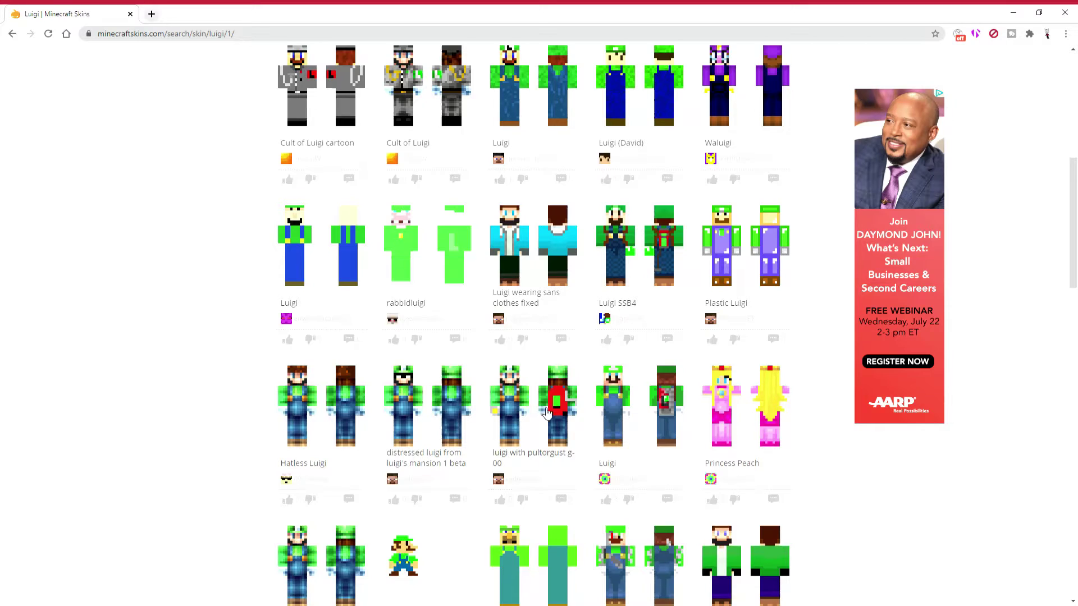
scroll(576, 448, "down", 2)
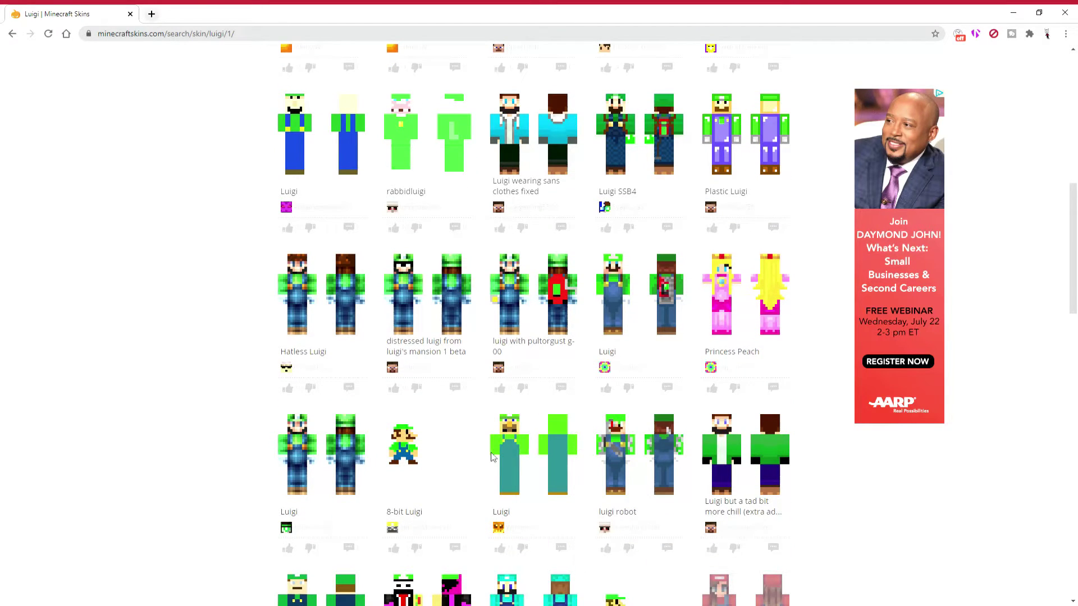
Download the chosen Luigi skin from its Skindex page and start a new Chrome tab.
left_click(333, 488)
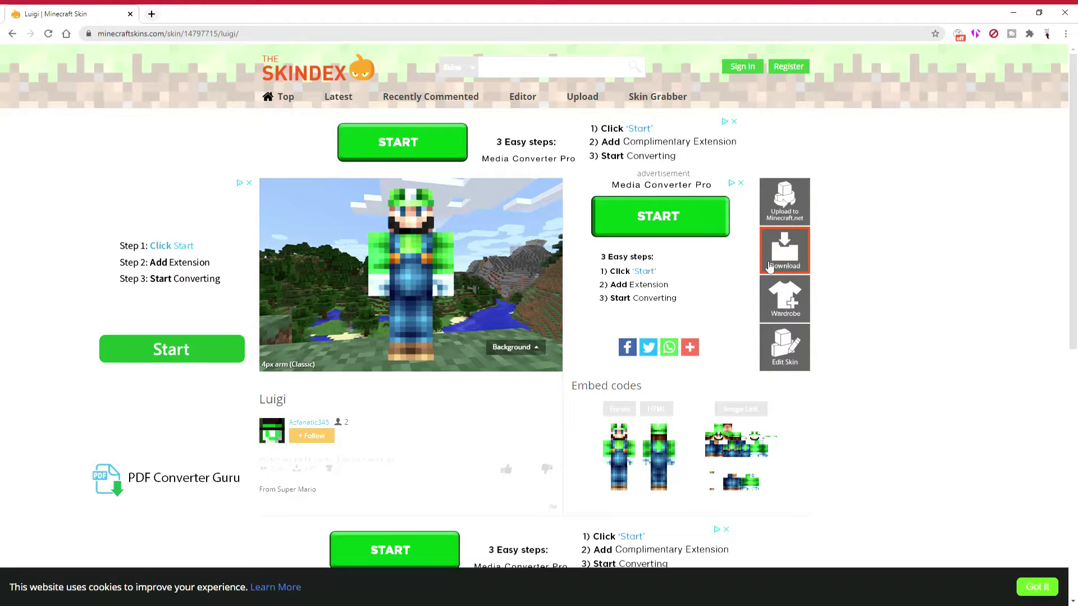
left_click(778, 263)
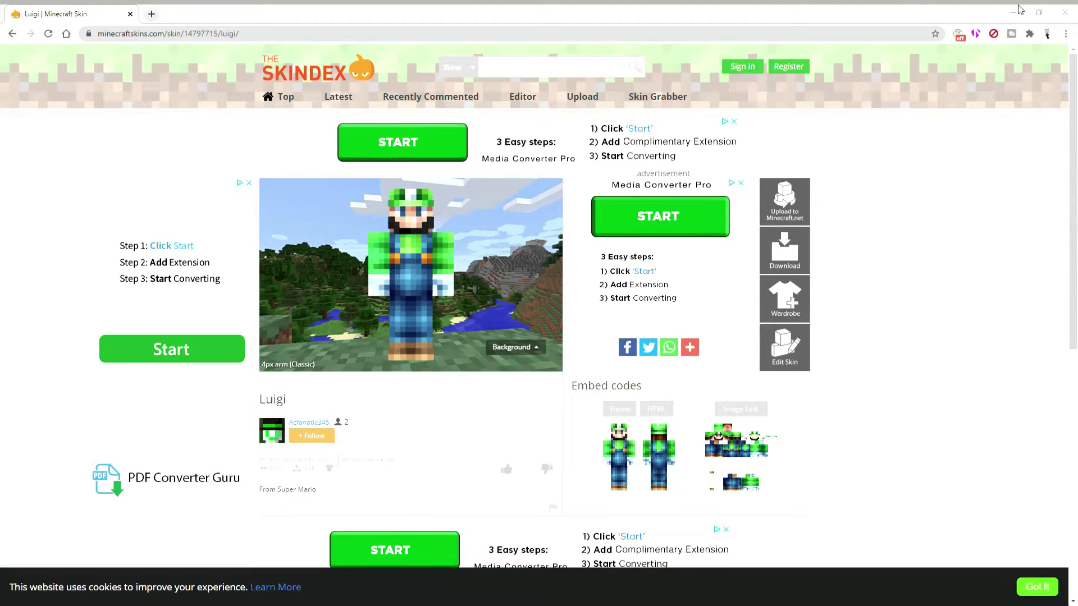
left_click(152, 13)
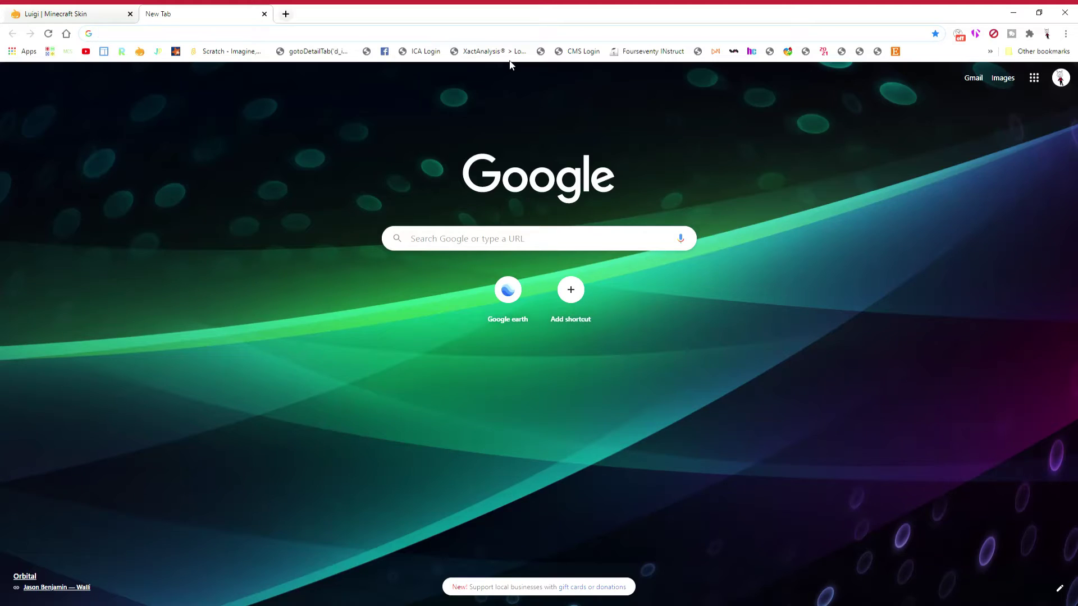
Go to Minecraft.net and log in to the Minecraft account.
type("Minecraft")
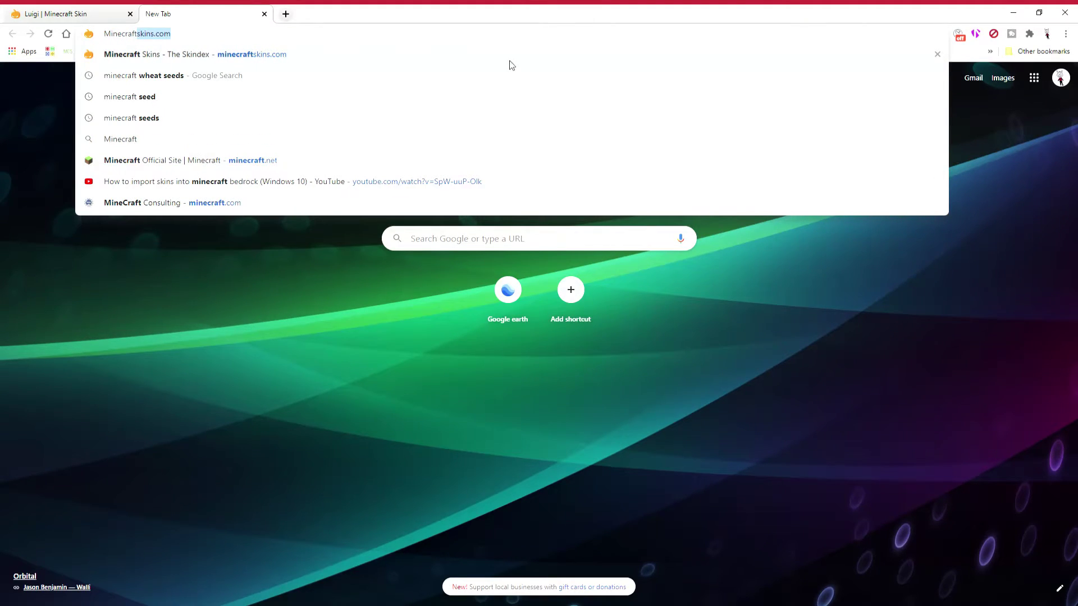
type(".net")
key("Return")
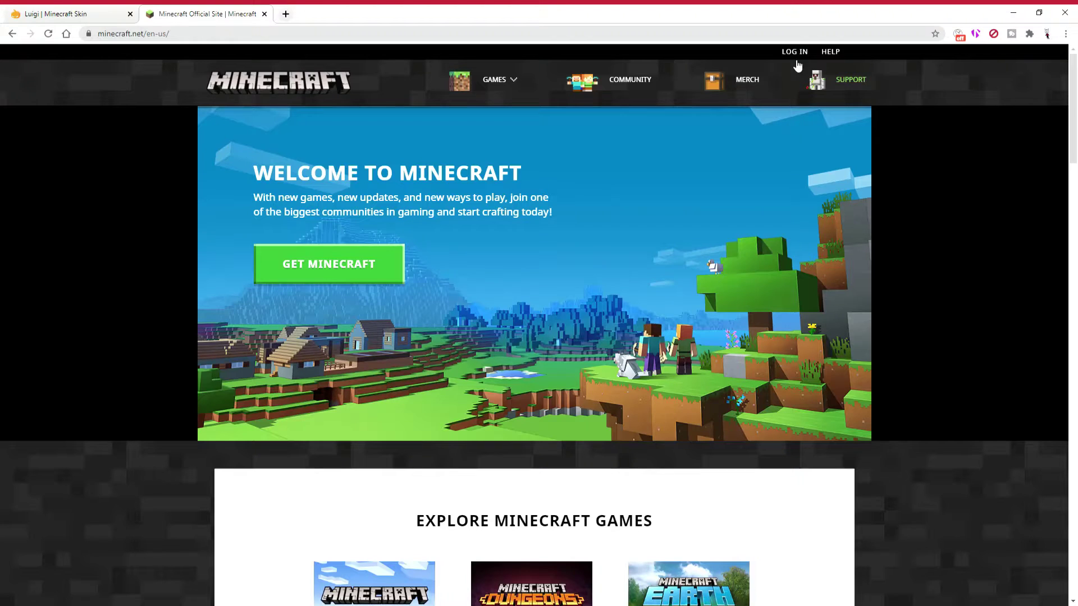
left_click(795, 52)
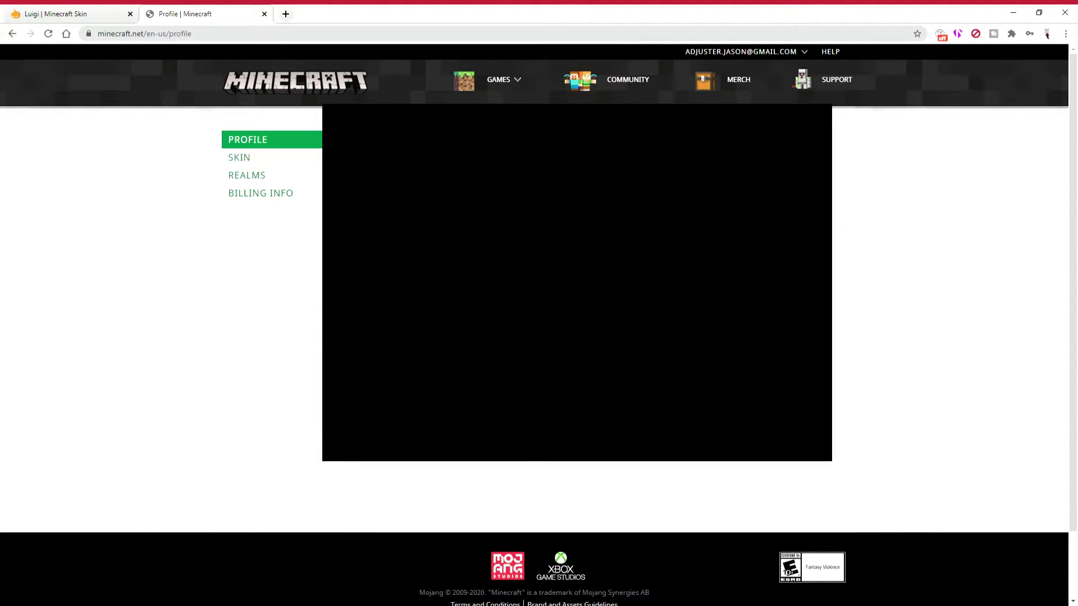
On the Skin settings page, select the Slim character model.
left_click(311, 158)
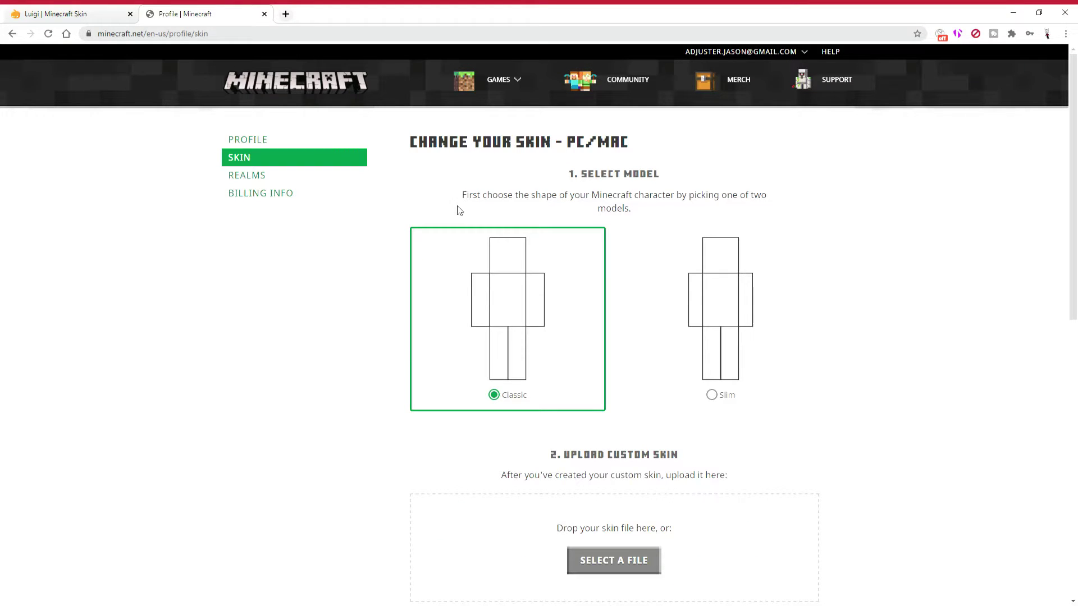
scroll(563, 289, "down", 2)
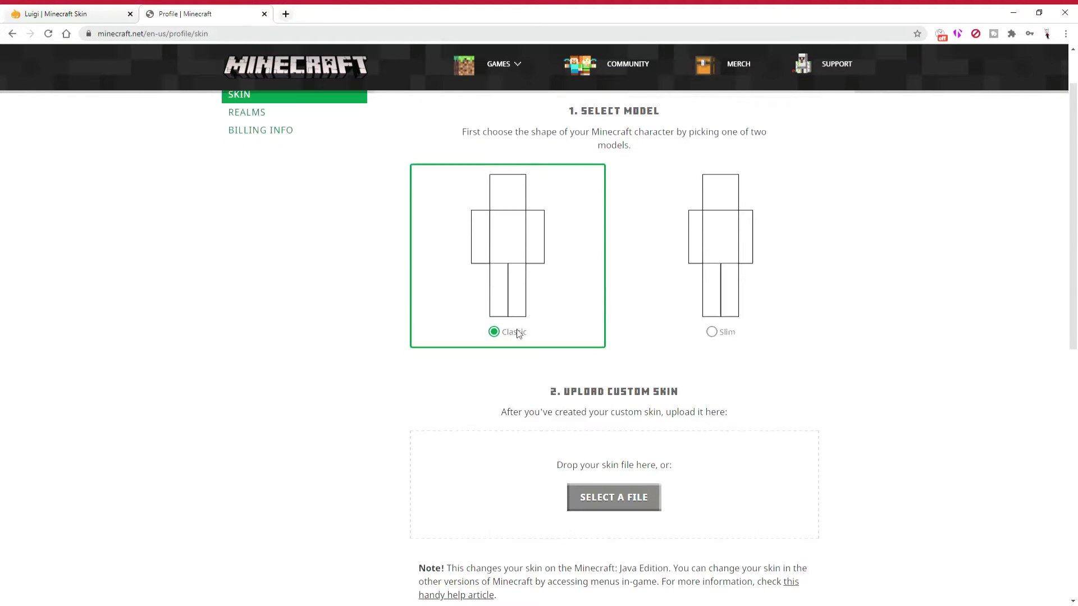
scroll(618, 449, "down", 5)
scroll(645, 473, "up", 5)
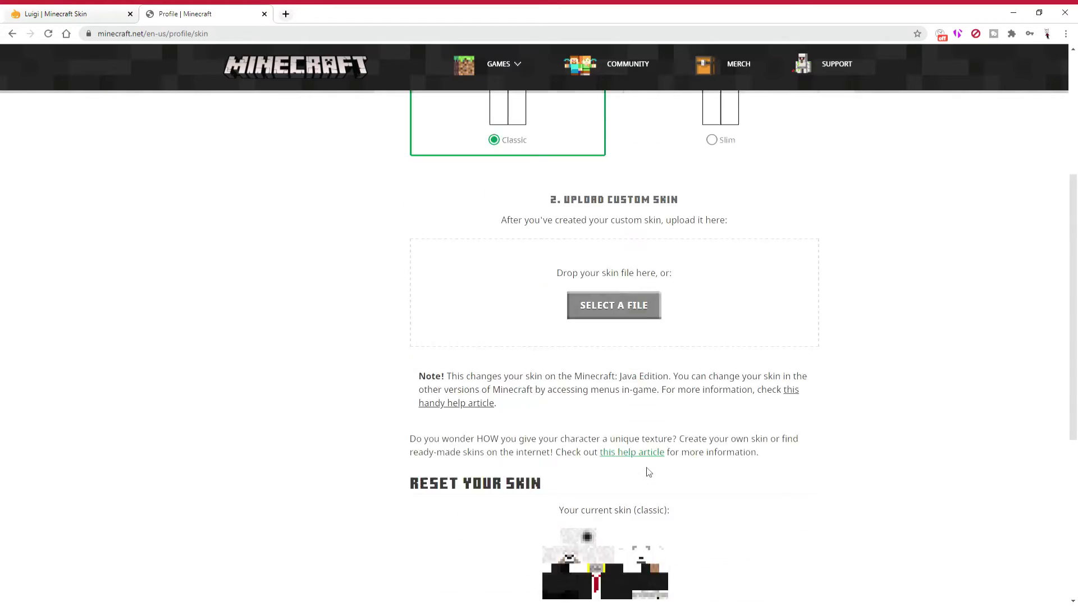
scroll(772, 472, "up", 2)
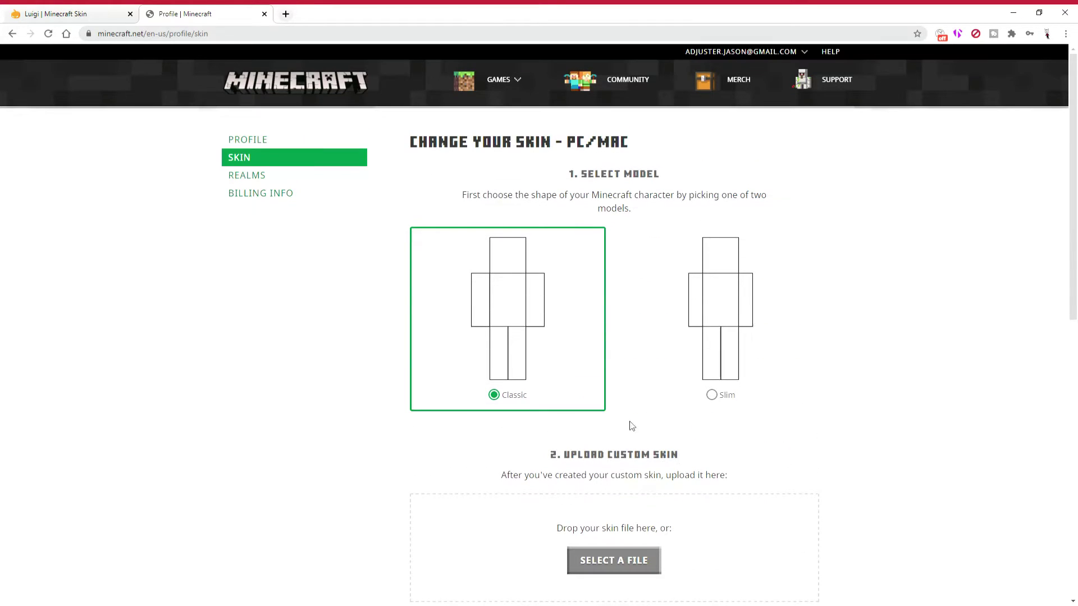
left_click(718, 395)
left_click(494, 395)
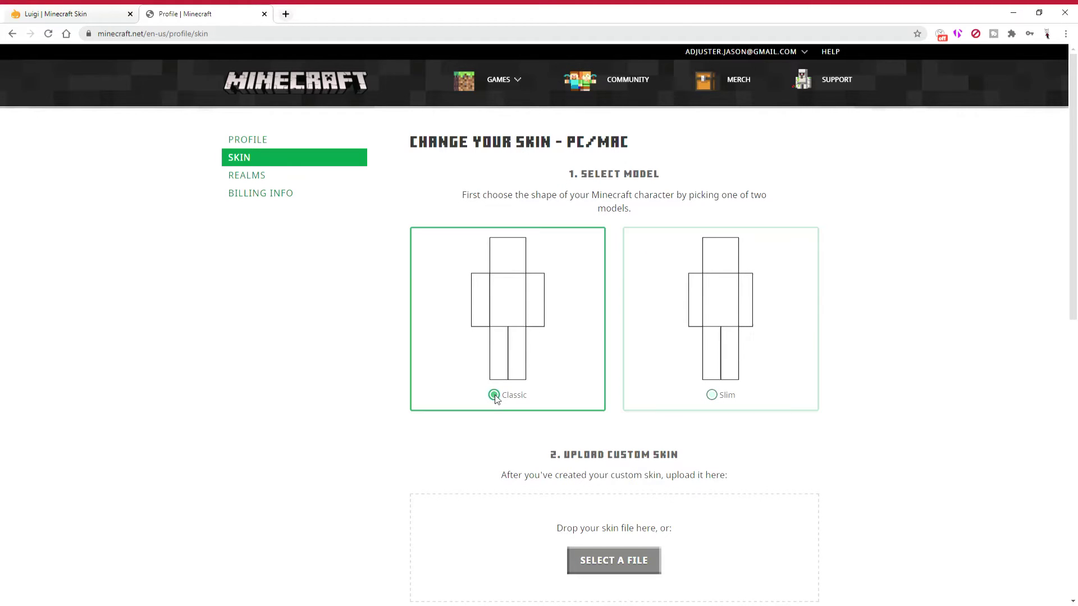
left_click(721, 396)
Upload the downloaded Luigi skin PNG and confirm it is the current skin.
scroll(726, 398, "down", 3)
left_click(601, 388)
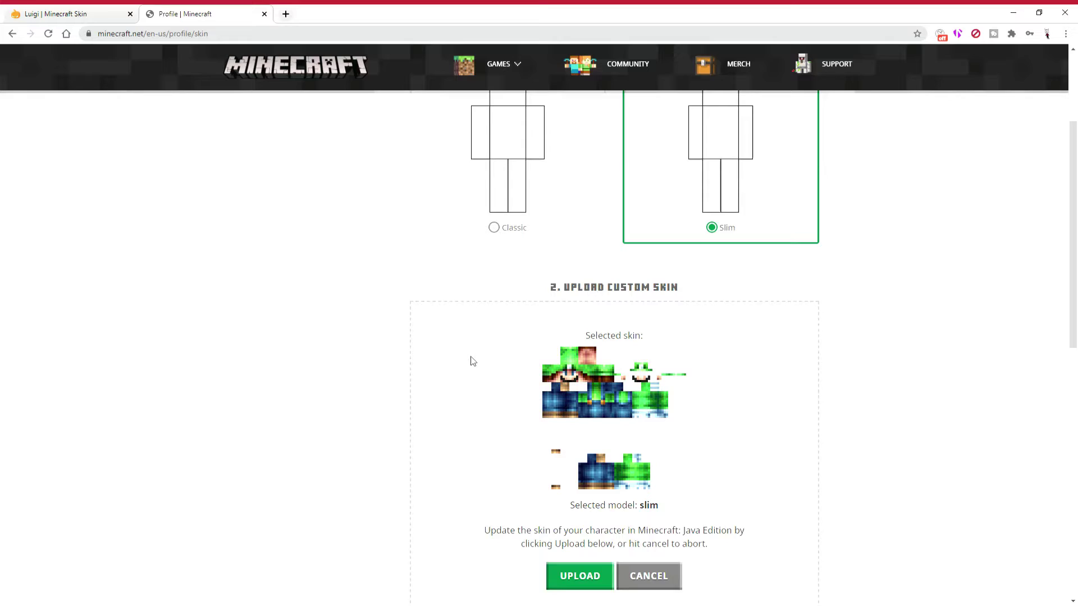
scroll(472, 361, "down", 2)
left_click(587, 469)
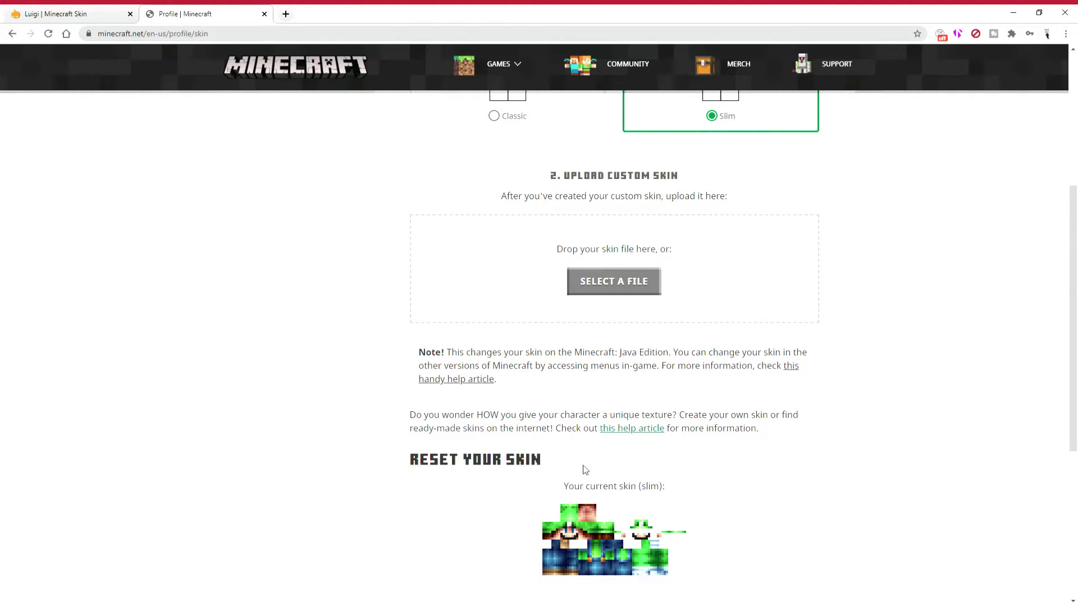
scroll(585, 469, "down", 3)
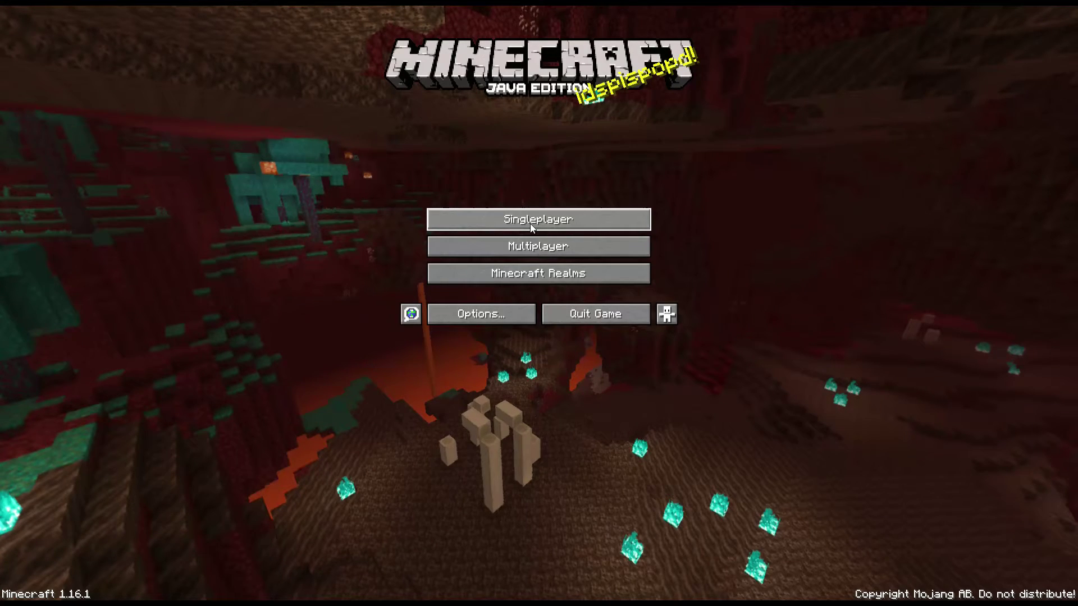
Create a new world from the Singleplayer menu with default settings.
left_click(529, 223)
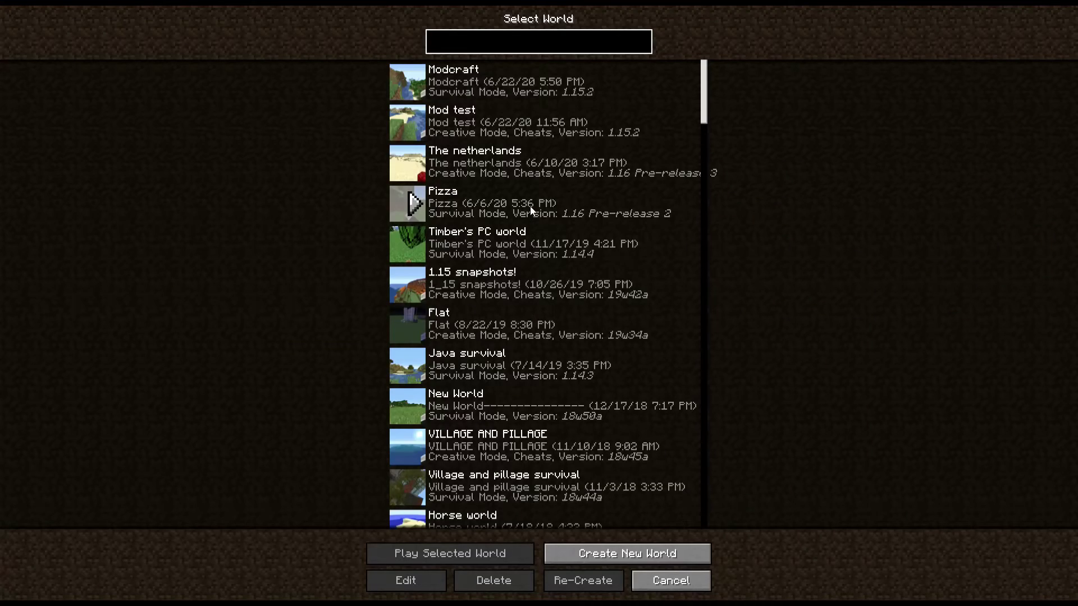
scroll(470, 275, "down", 3)
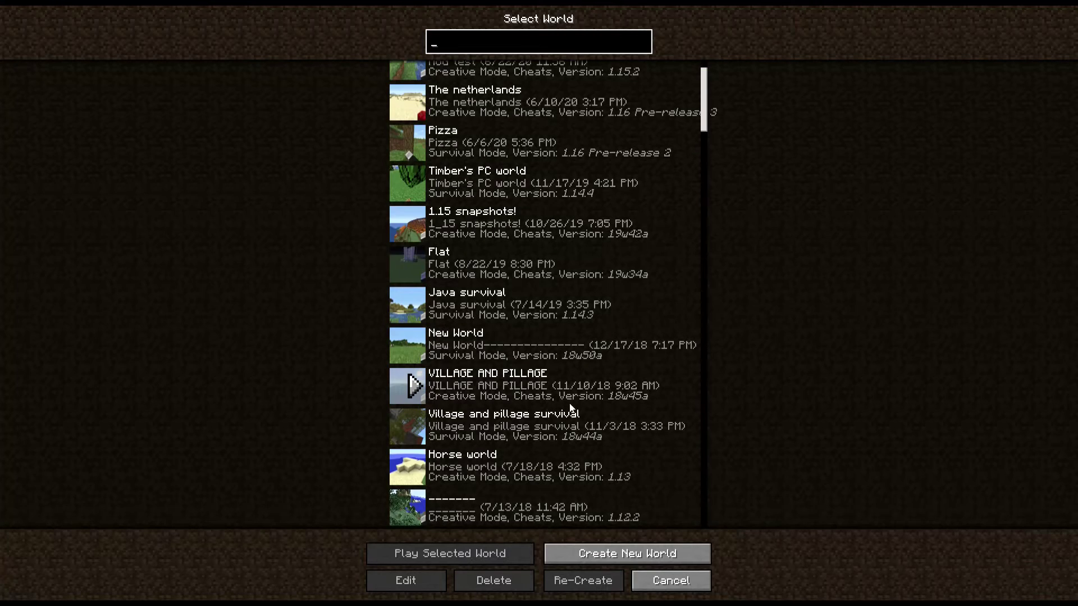
left_click(557, 553)
key("Return")
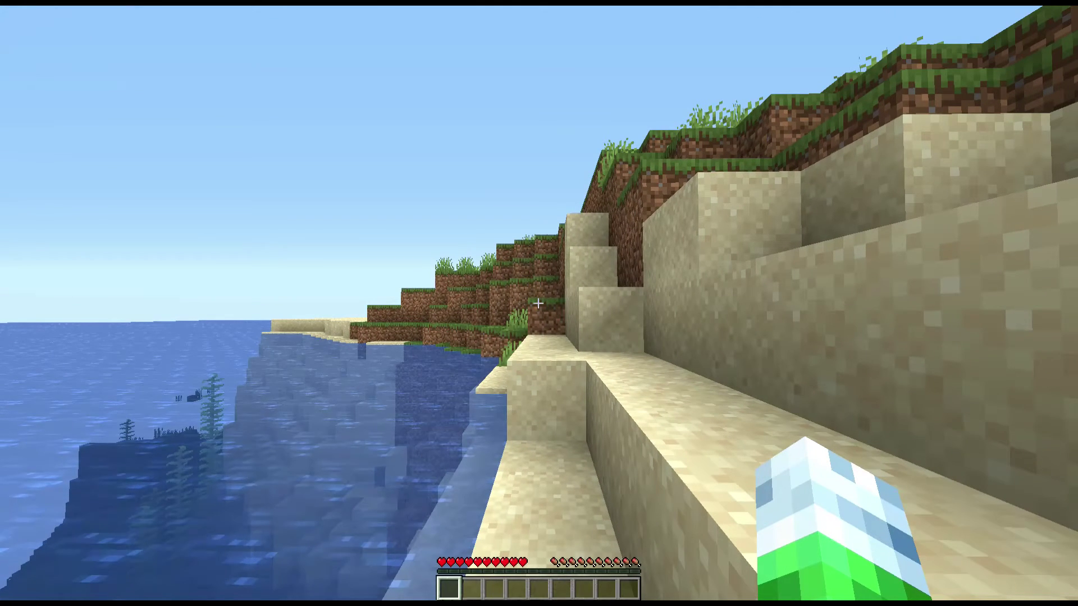
Switch to front third-person view and walk Luigi around to inspect the skin.
key("F5")
key("F5")
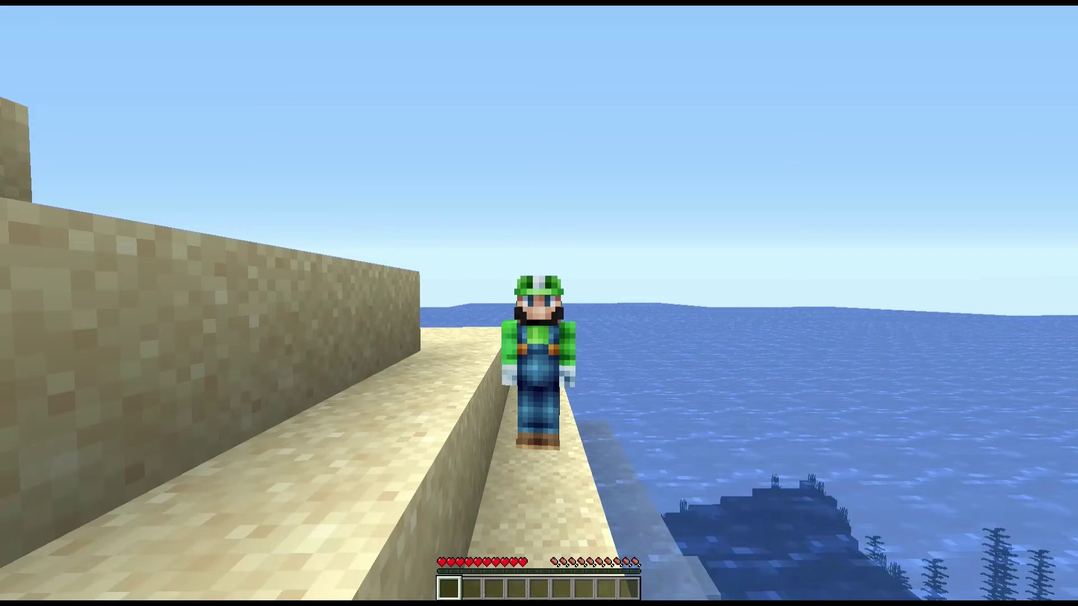
key("w")
mouse_move(539, 303)
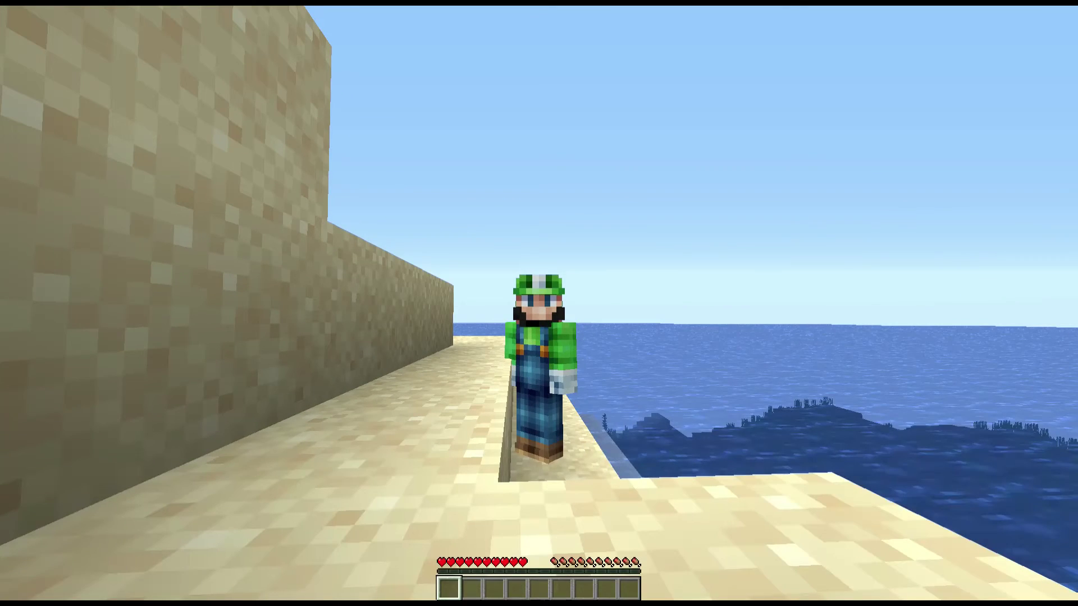
key("w")
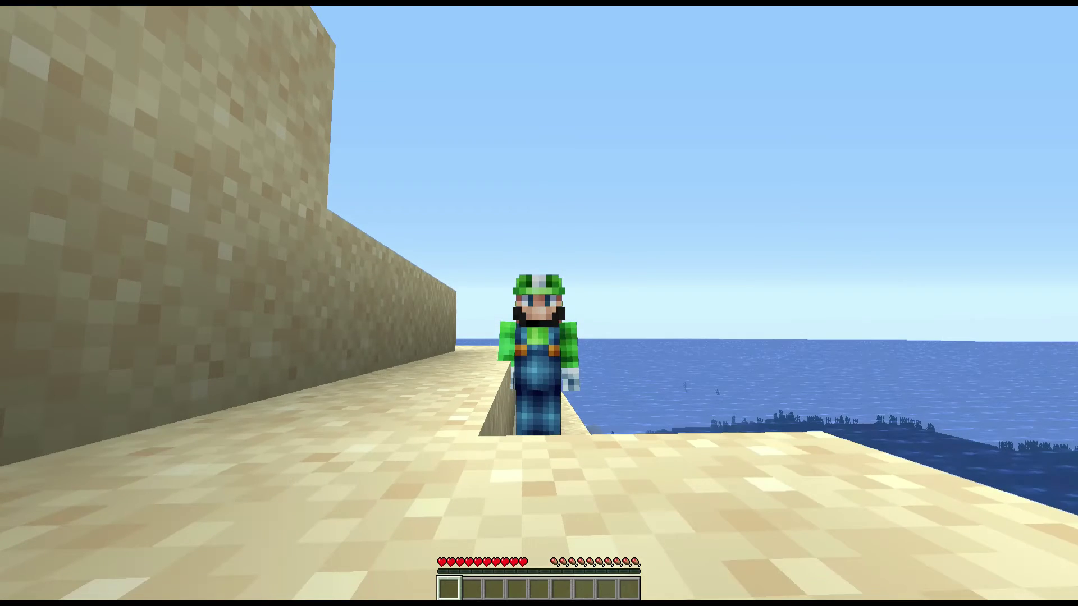
key("F5")
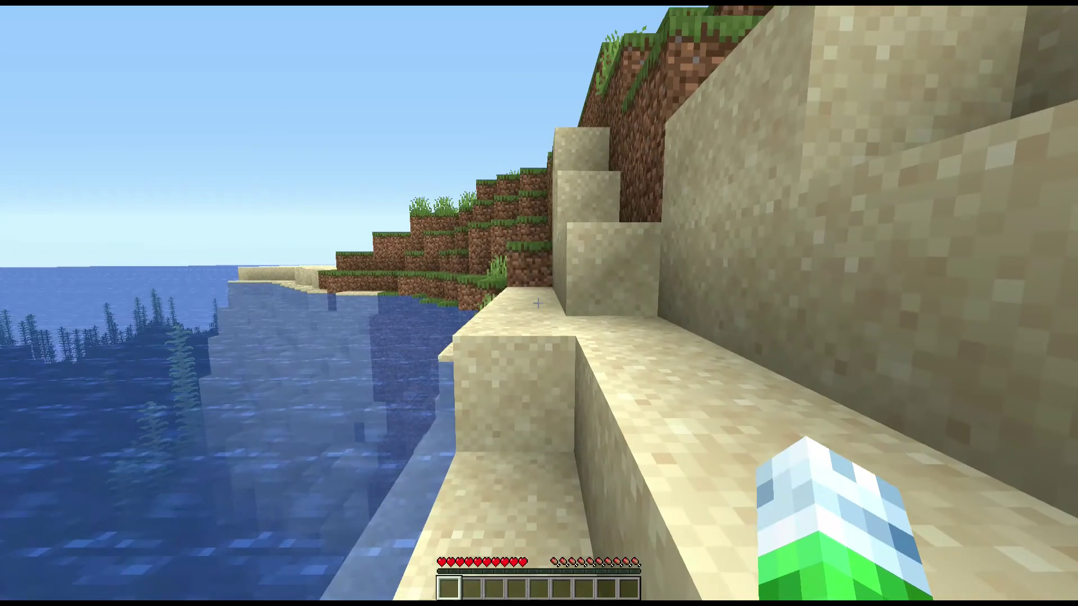
Check the front view once more, then Save and Quit to Title.
key("F5")
key("F5")
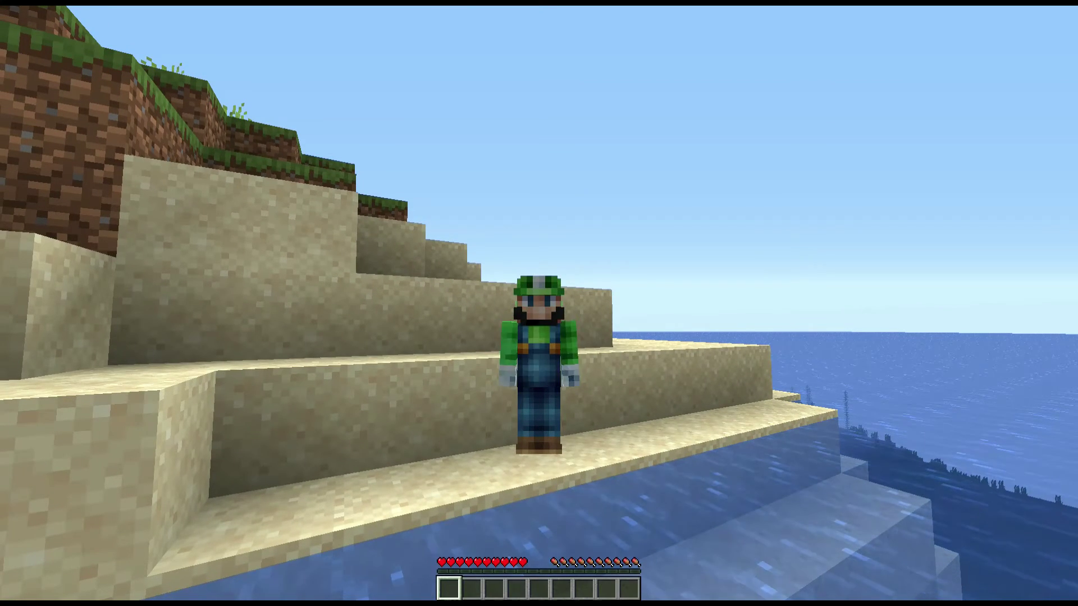
key("F5")
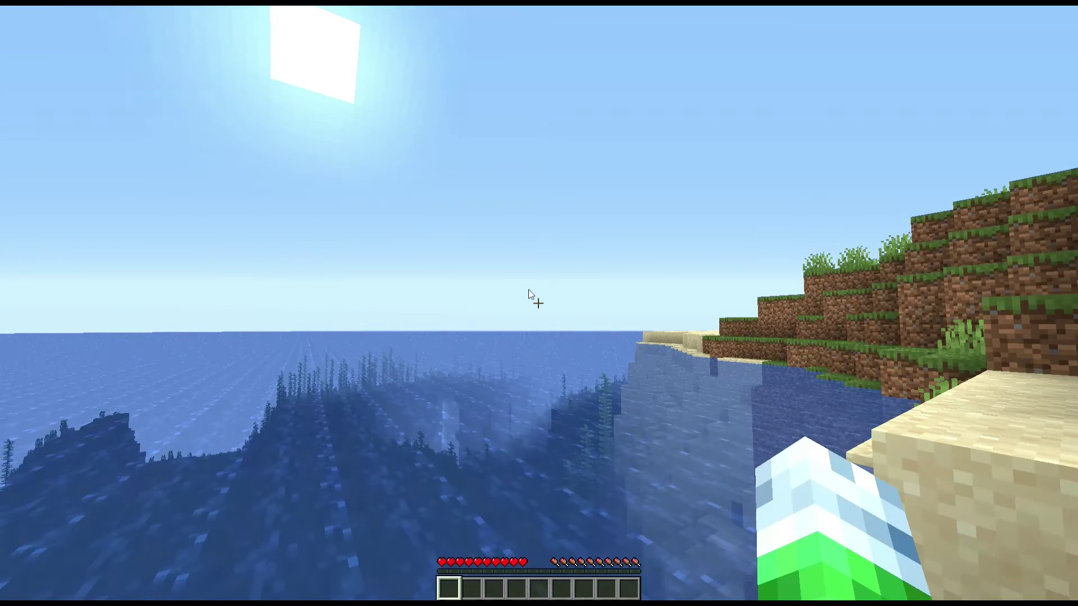
key("Escape")
left_click(528, 289)
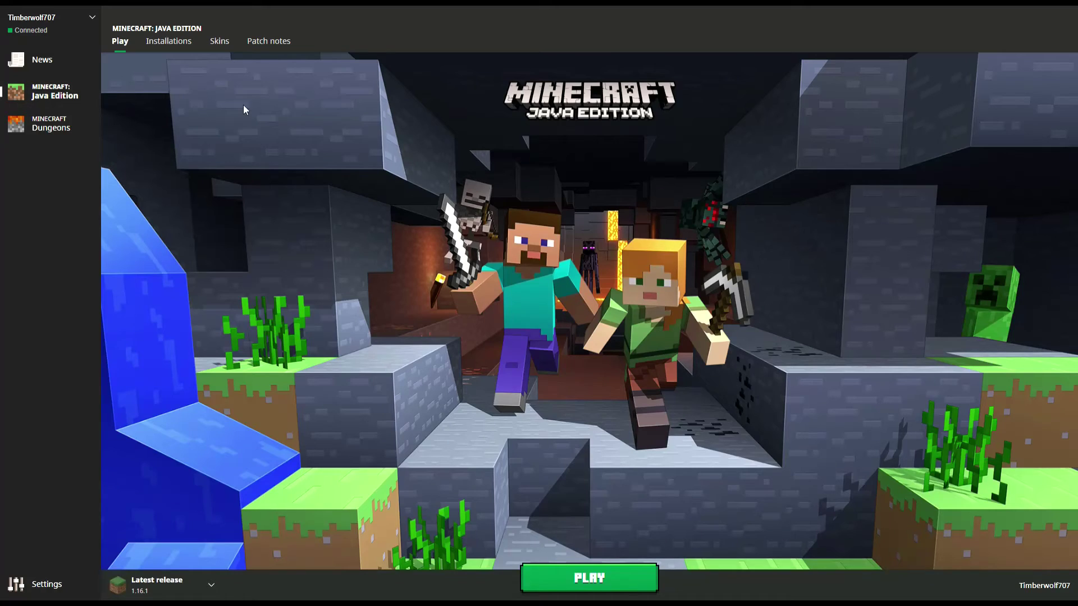
Add a new Slim skin from the Mario PNG to the library, named 'mario'.
left_click(222, 45)
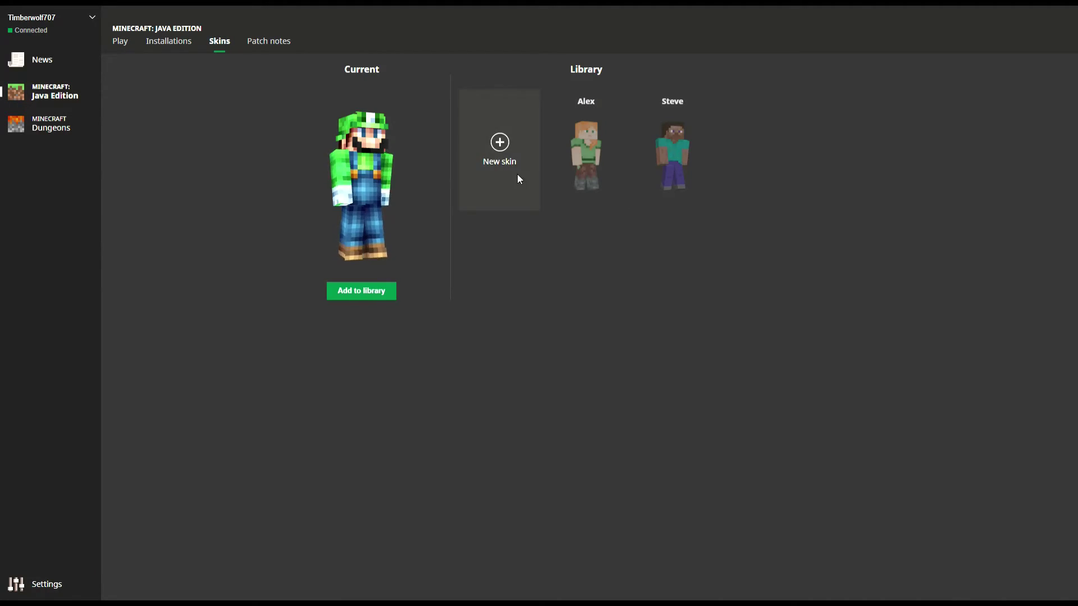
left_click(517, 174)
left_click(528, 110)
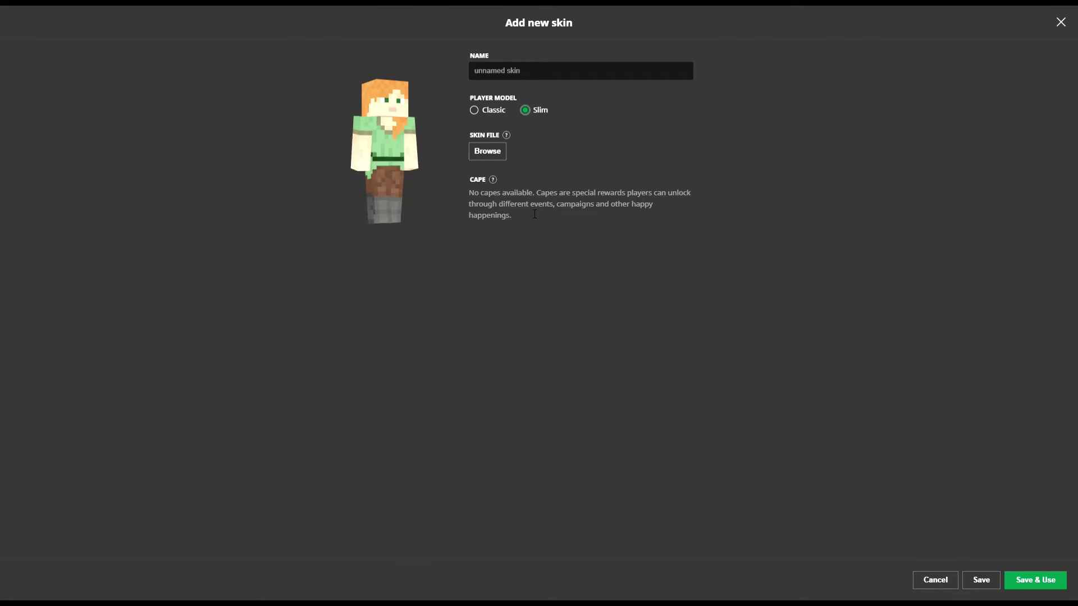
left_click(509, 71)
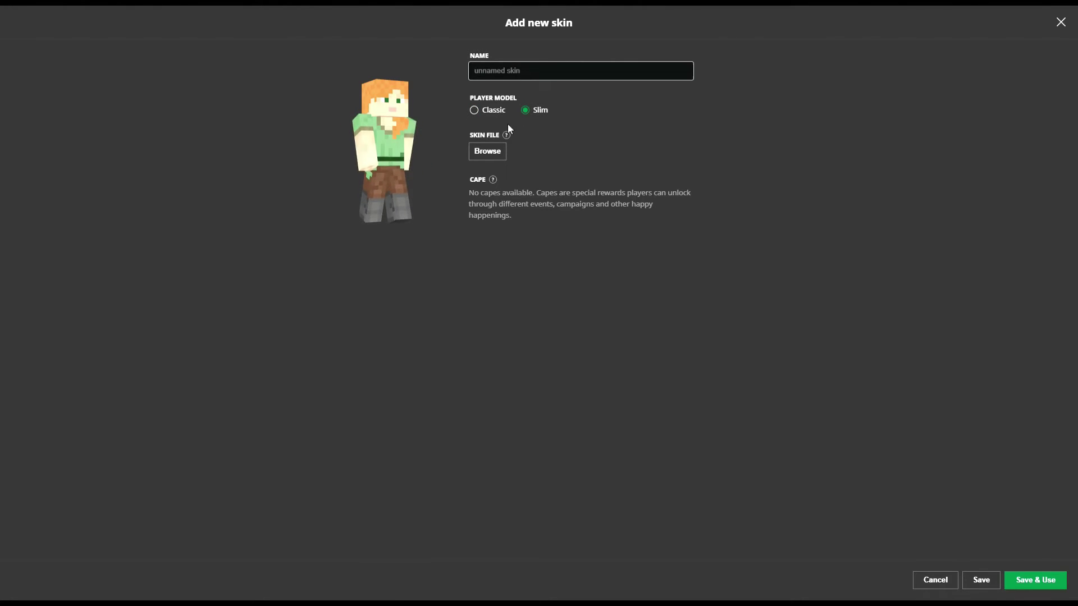
left_click(495, 160)
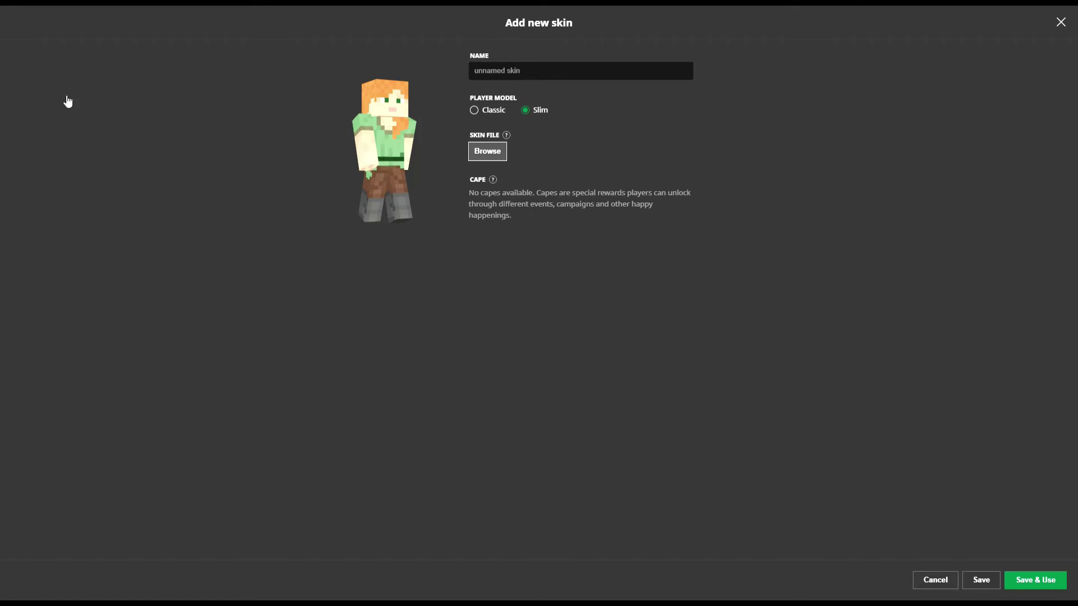
left_click(499, 70)
type("mario")
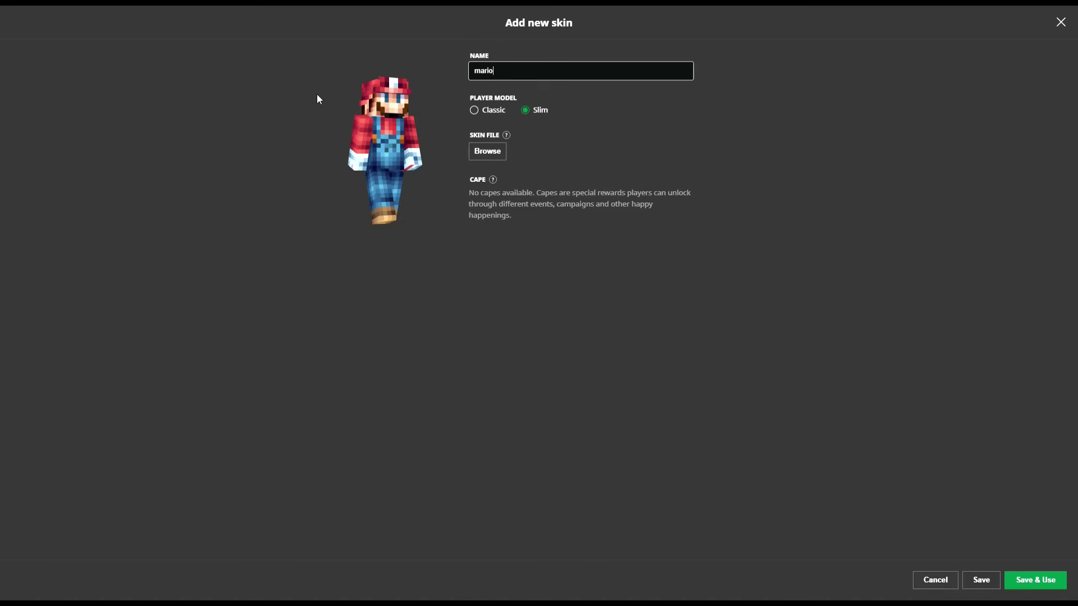
key("Return")
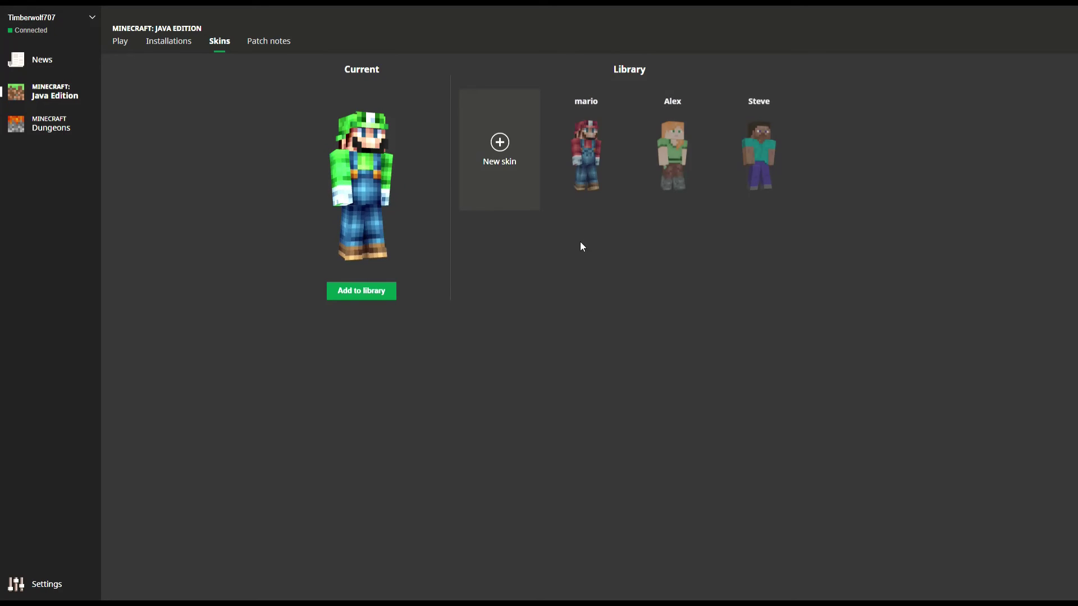
Use the mario skin as the current skin, then return to the Play page.
left_click(584, 178)
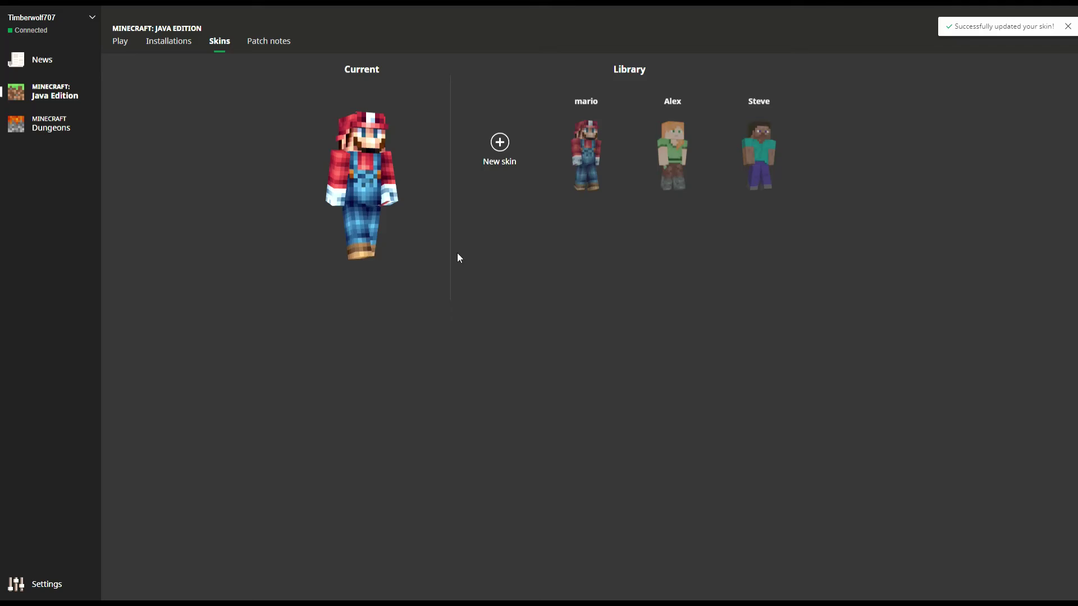
mouse_move(596, 173)
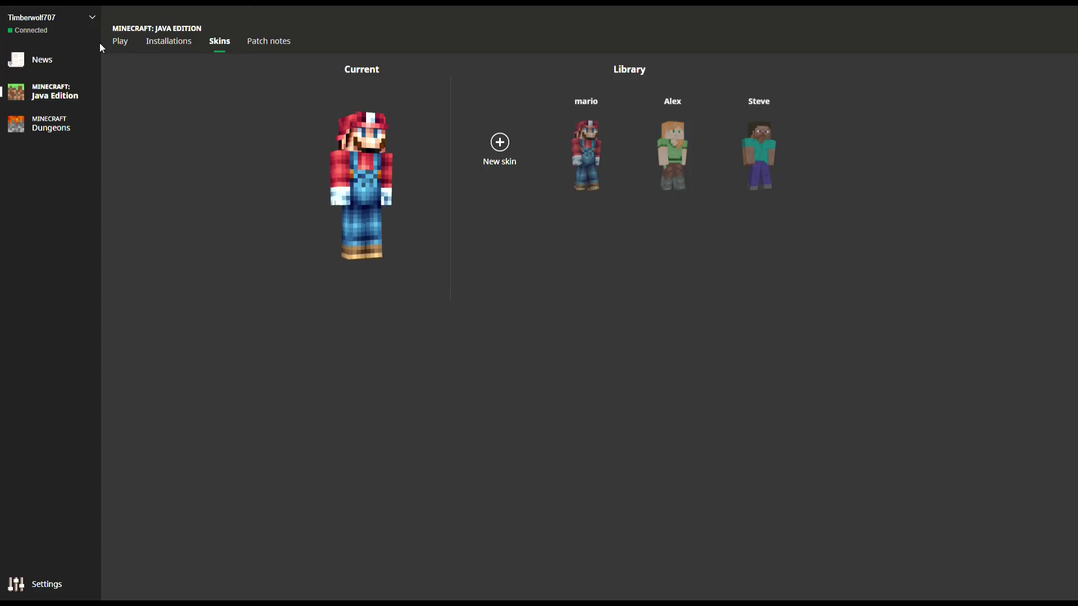
left_click(129, 46)
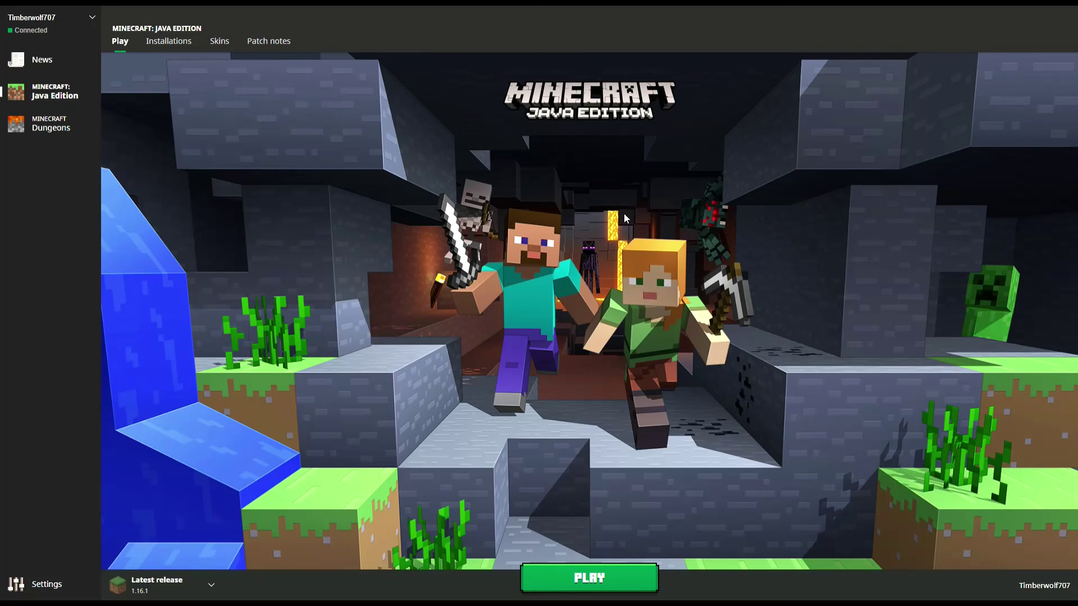